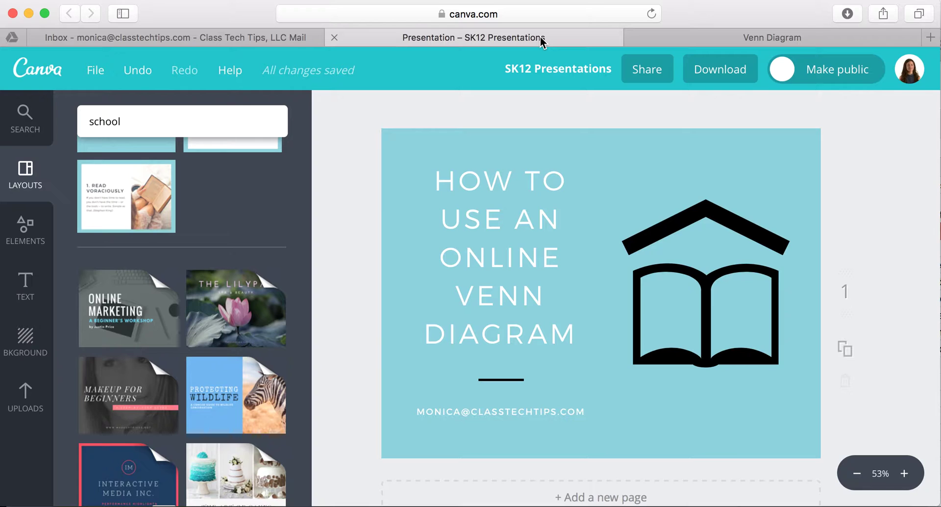
Step: Start a new two-circle Venn diagram with the author's name and project title 'Pets'
click(662, 37)
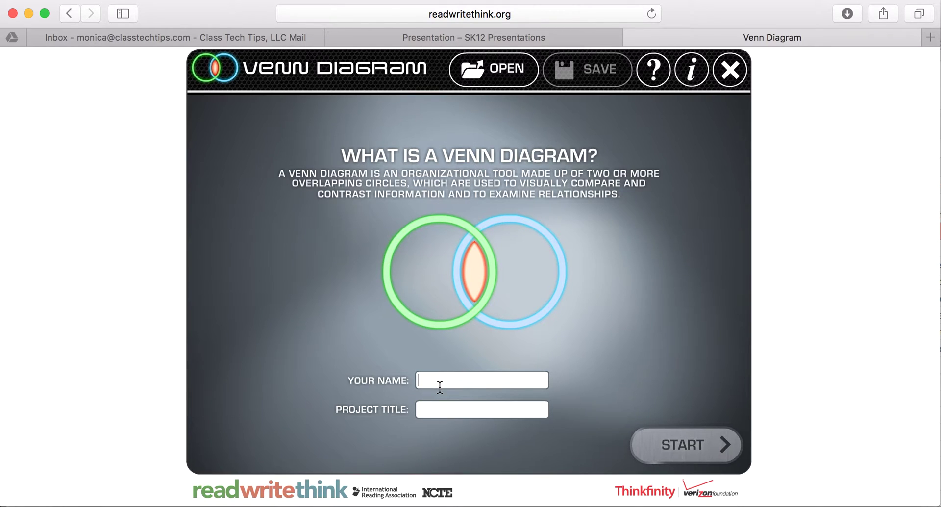
text(Monica)
key(Tab)
text(Pets)
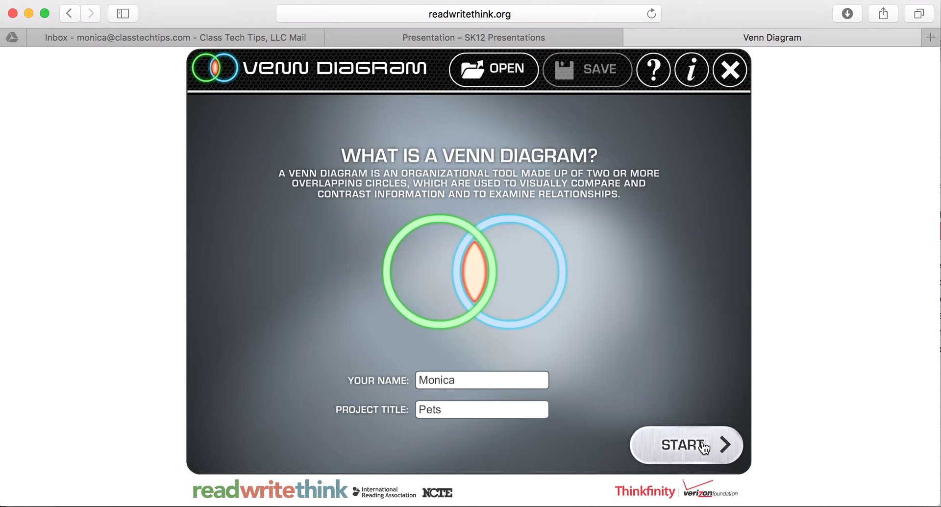
click(704, 448)
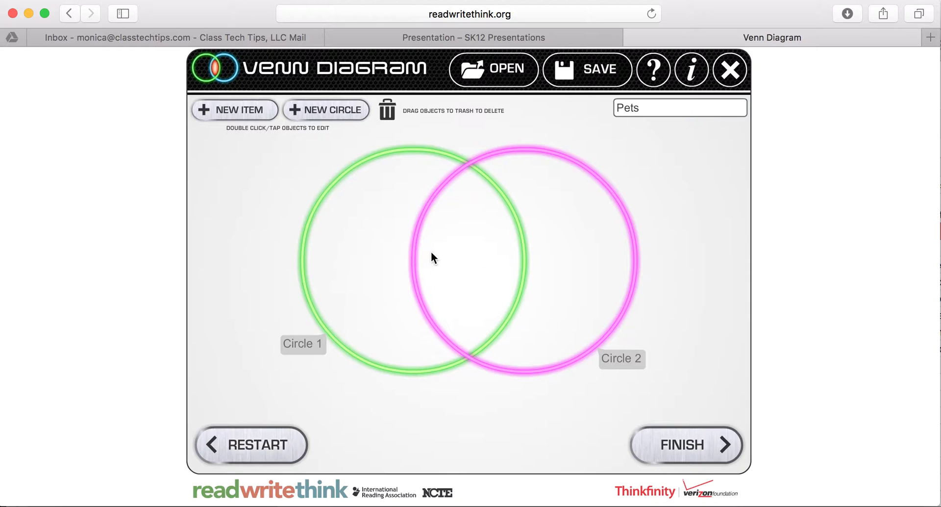
Step: Rename Circle 1 to 'Dogs' and Circle 2 to 'Cats'
double_click(302, 345)
text(Dogs)
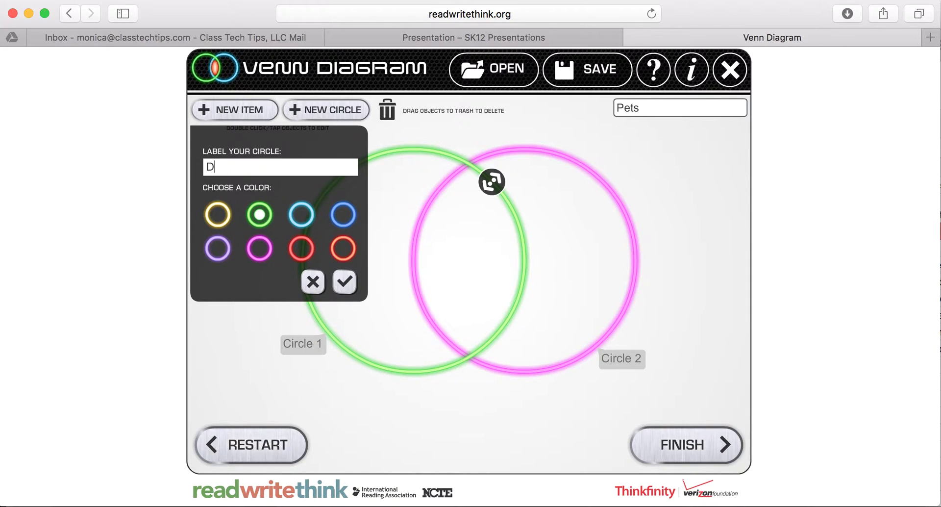
click(344, 282)
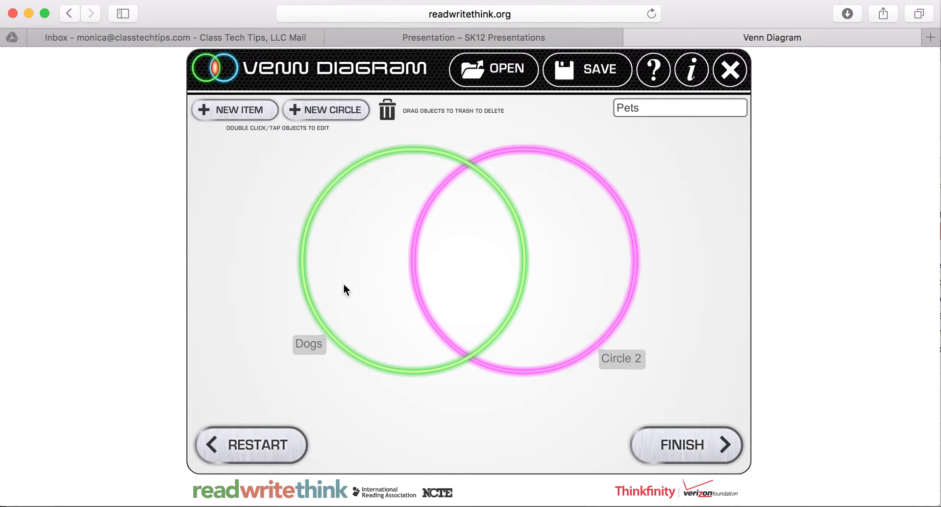
double_click(621, 360)
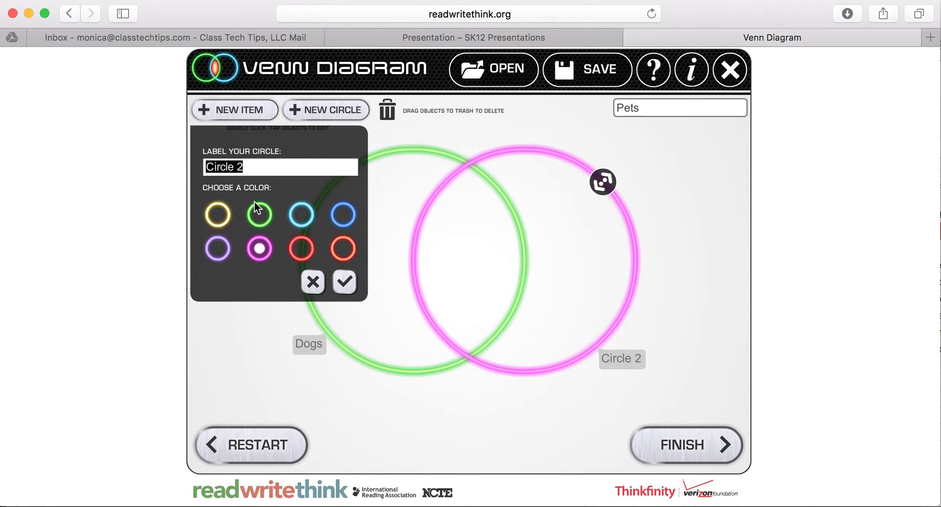
text(Cats)
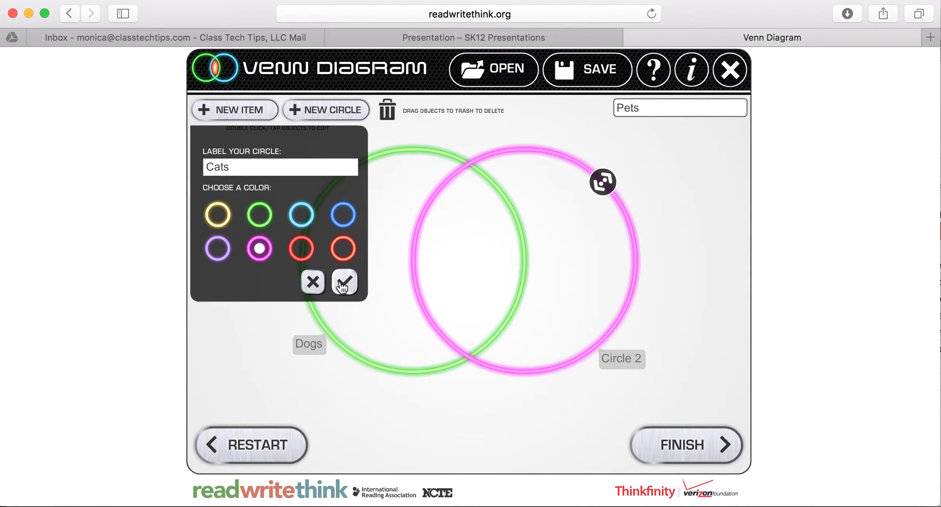
click(343, 281)
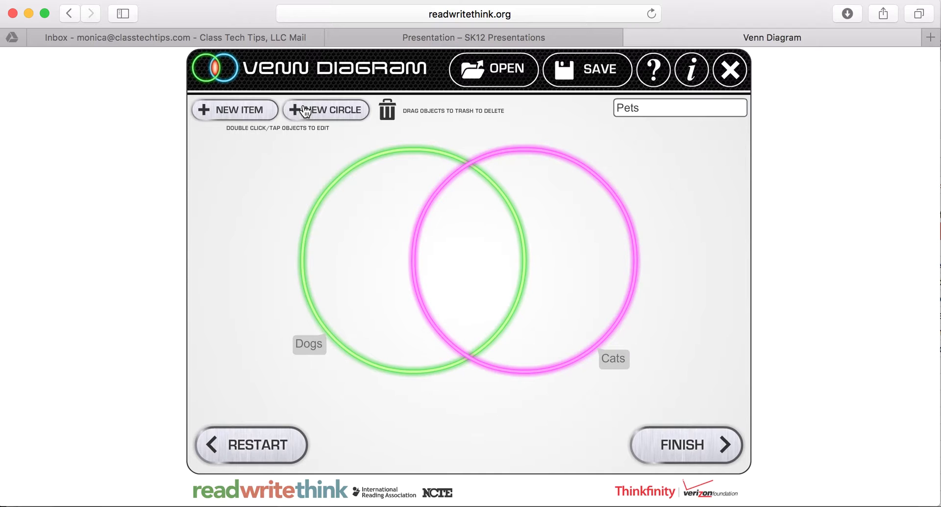
Step: Add a medium item 'Feet' described as 'They both have four legs and four paws'
click(238, 116)
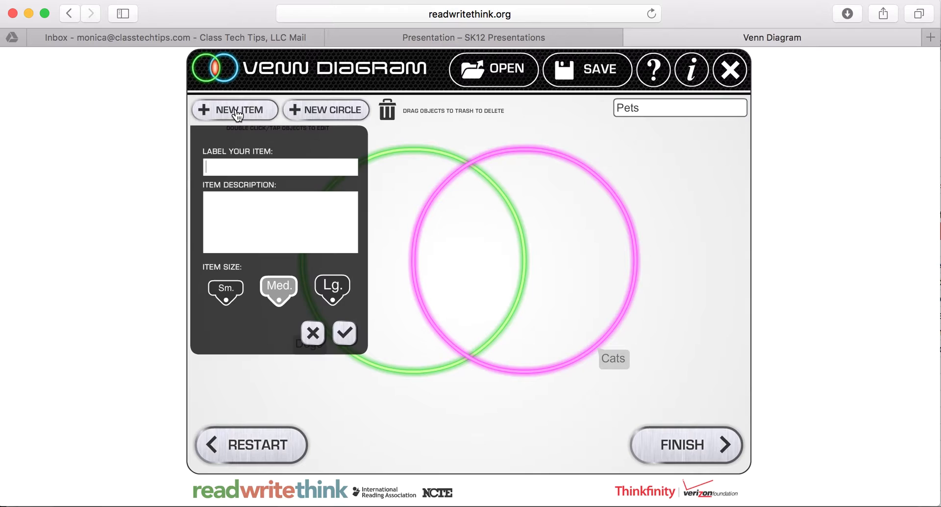
click(240, 168)
text(Feet)
click(245, 225)
text(They both have four)
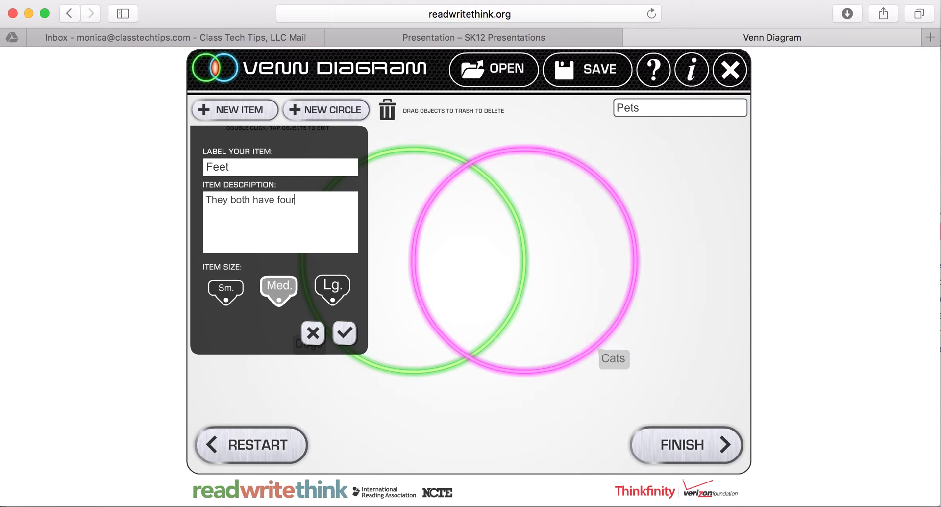
text( legs and four paws)
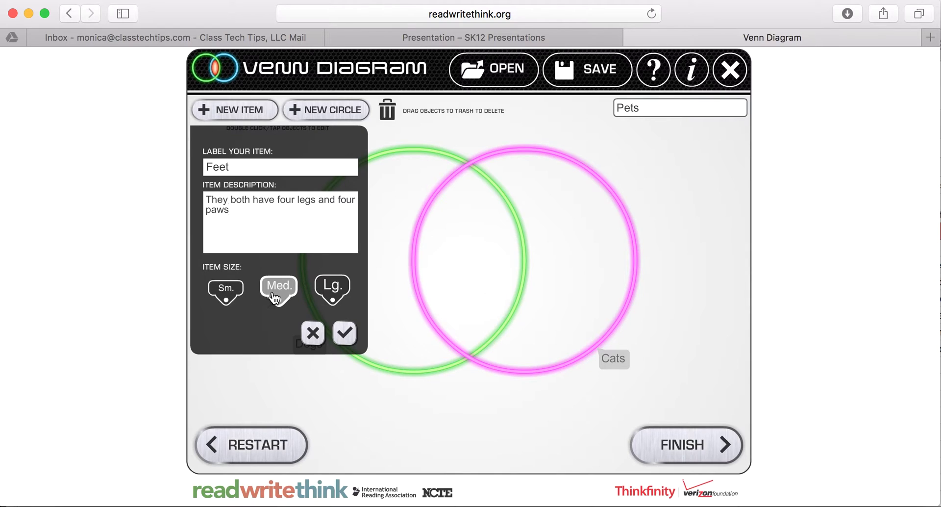
click(345, 333)
Step: Drag the Feet item into the top of the Dogs–Cats overlap, leaving its details unchanged
drag(480, 243, 504, 283)
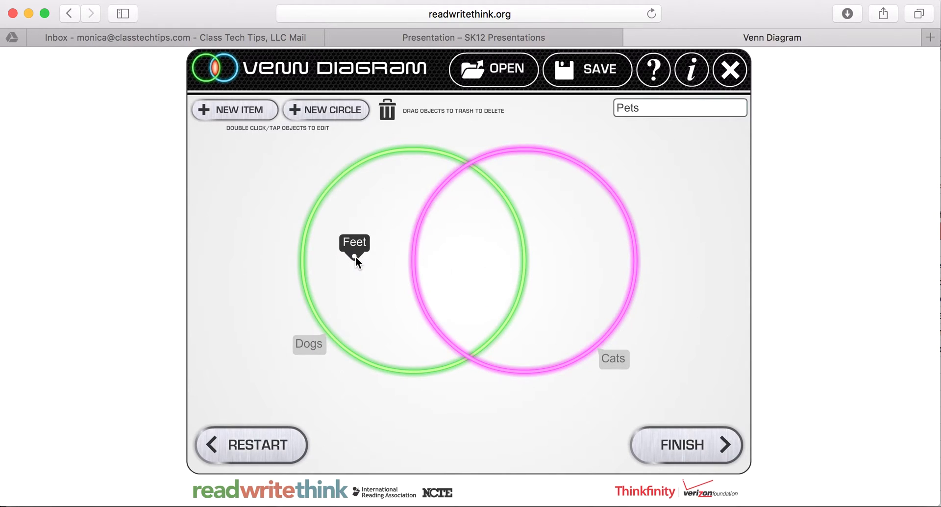
drag(357, 260, 449, 208)
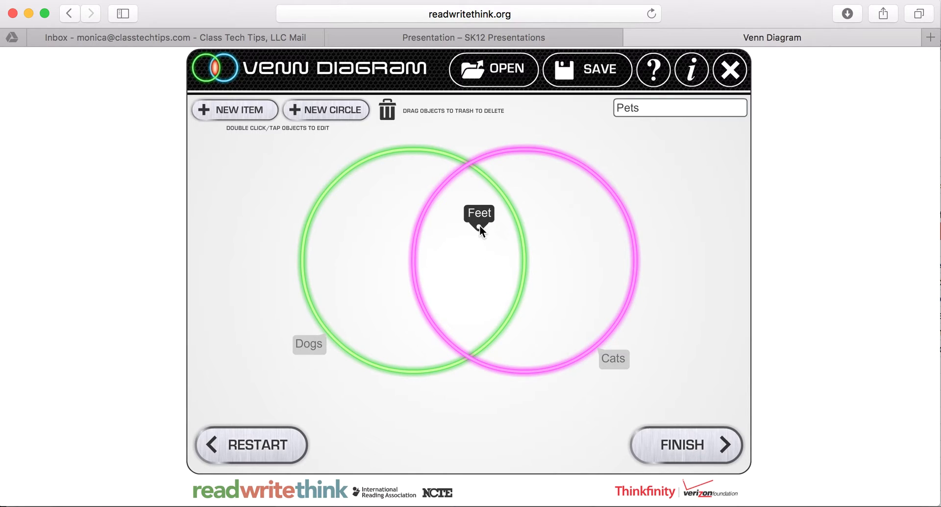
double_click(479, 225)
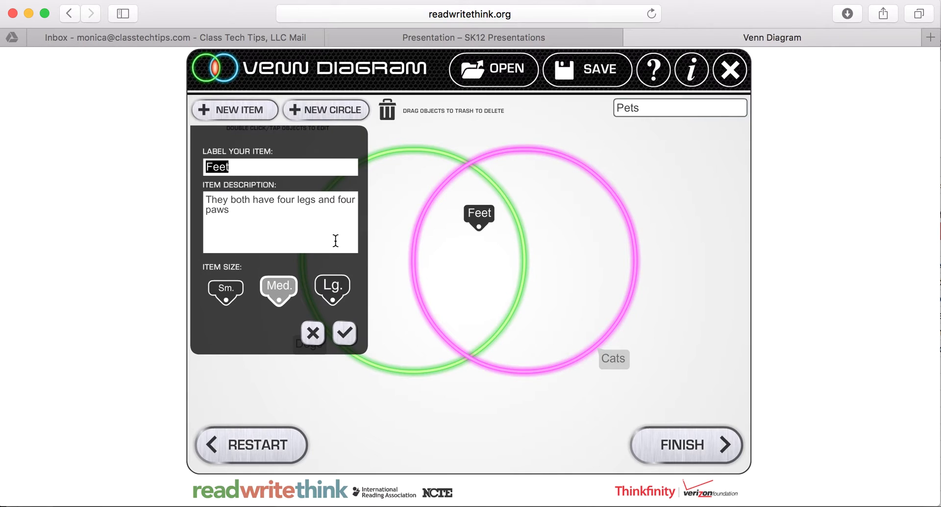
click(345, 334)
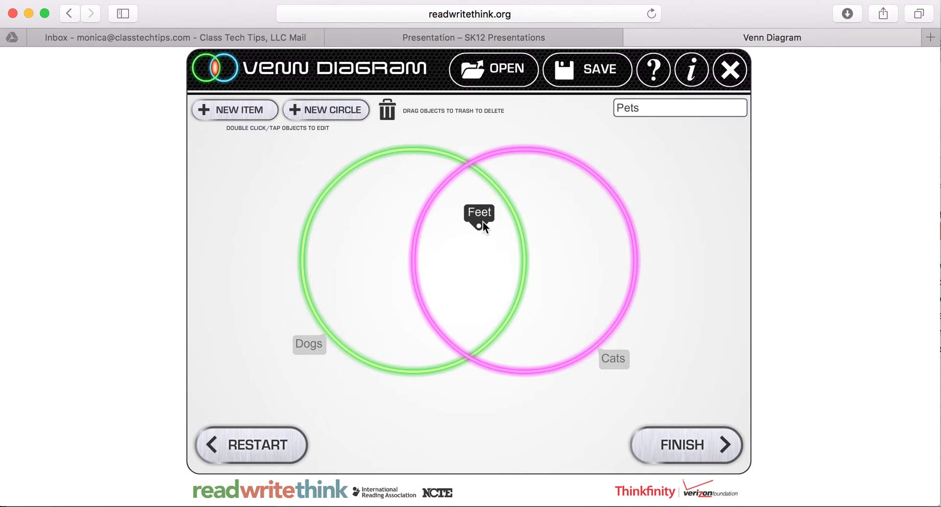
drag(483, 221, 444, 210)
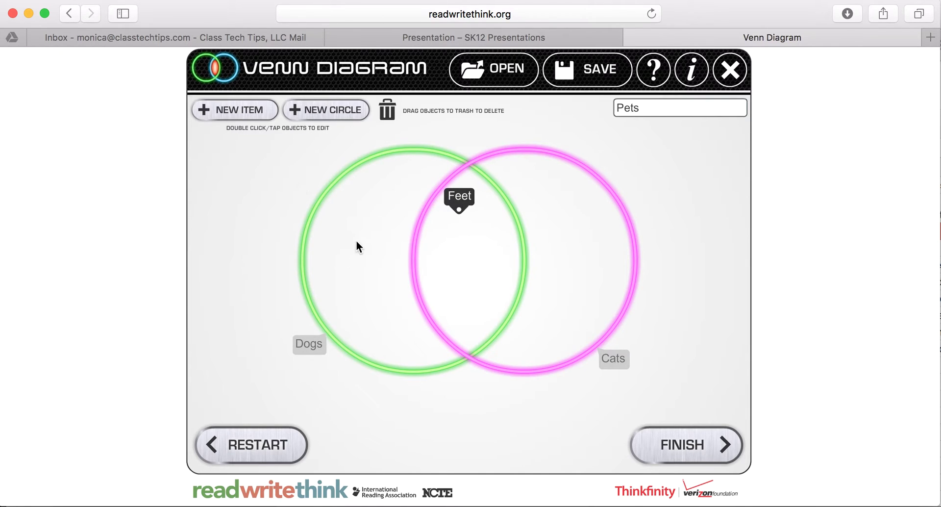
Step: Resize the green Dogs circle and enlarge the pink Cats circle
mouse_move(356, 240)
mouse_move(492, 182)
mouse_down()
mouse_move(517, 155)
mouse_move(458, 191)
mouse_move(474, 183)
mouse_up()
mouse_move(557, 373)
drag(606, 187, 622, 159)
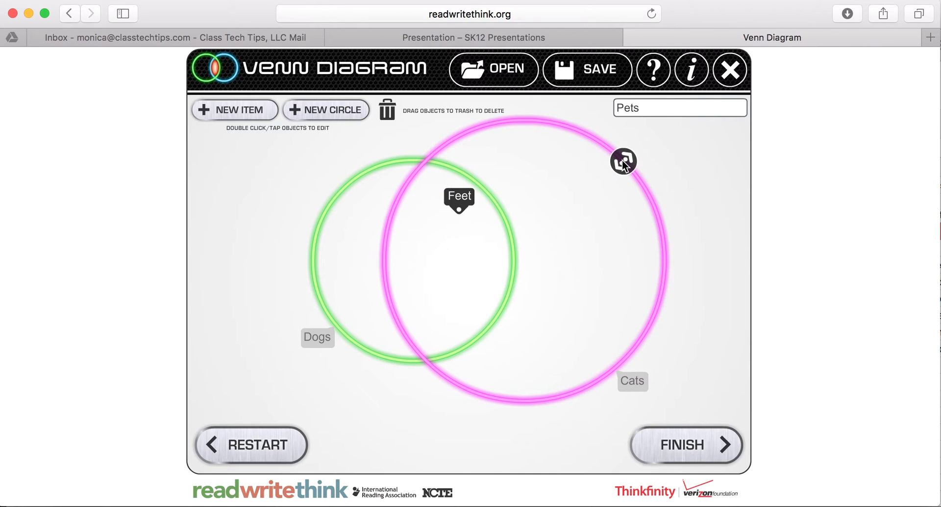
Step: Add a third cyan circle labelled 'Hamsters'
click(316, 113)
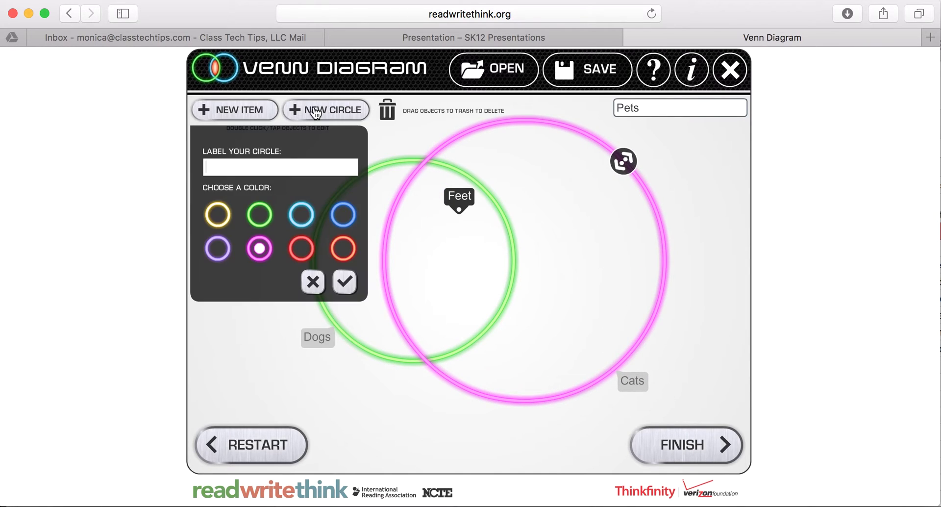
click(302, 214)
click(278, 166)
text(Hamsters)
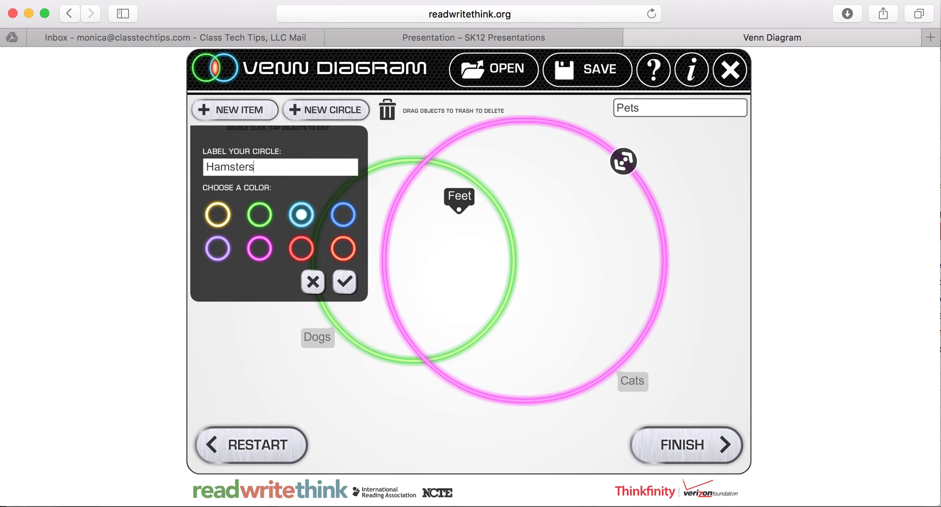
click(344, 284)
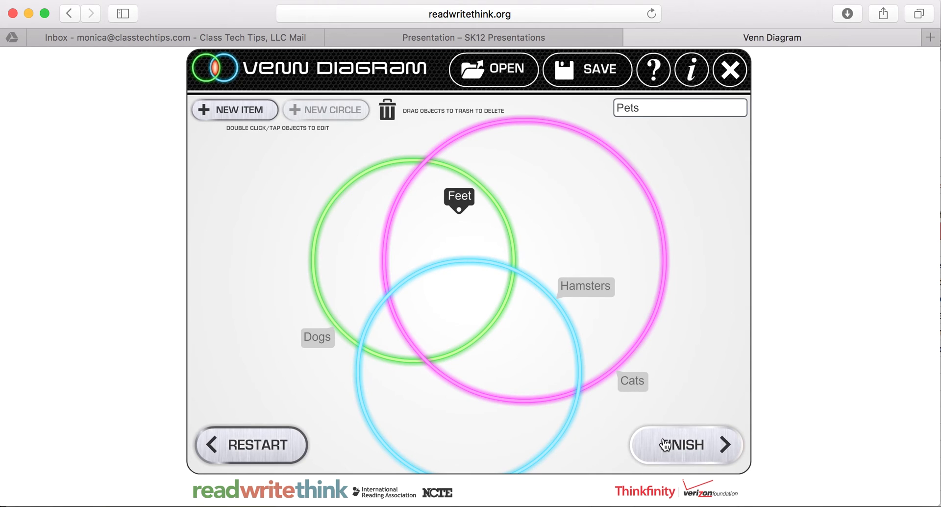
Step: Finish the Pets diagram, view the Feet item page, then return to the diagram page
click(667, 444)
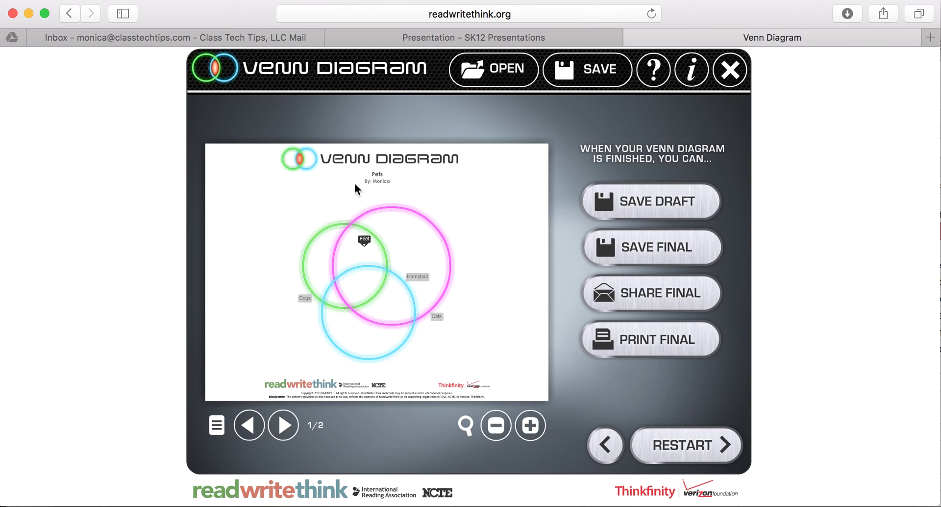
click(284, 426)
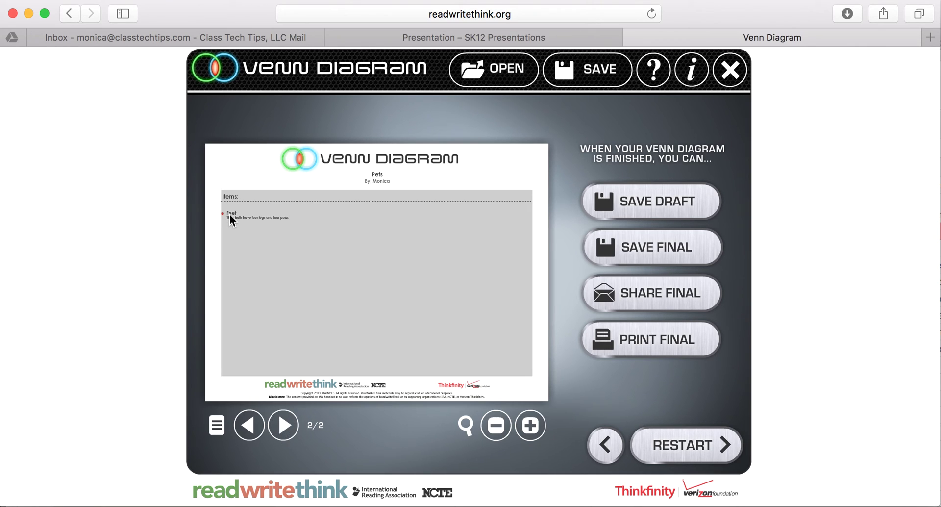
click(246, 437)
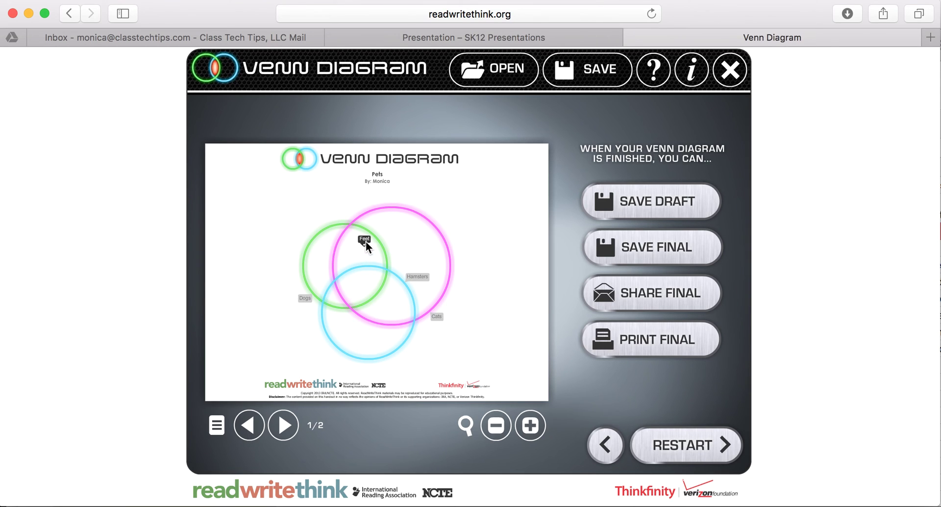